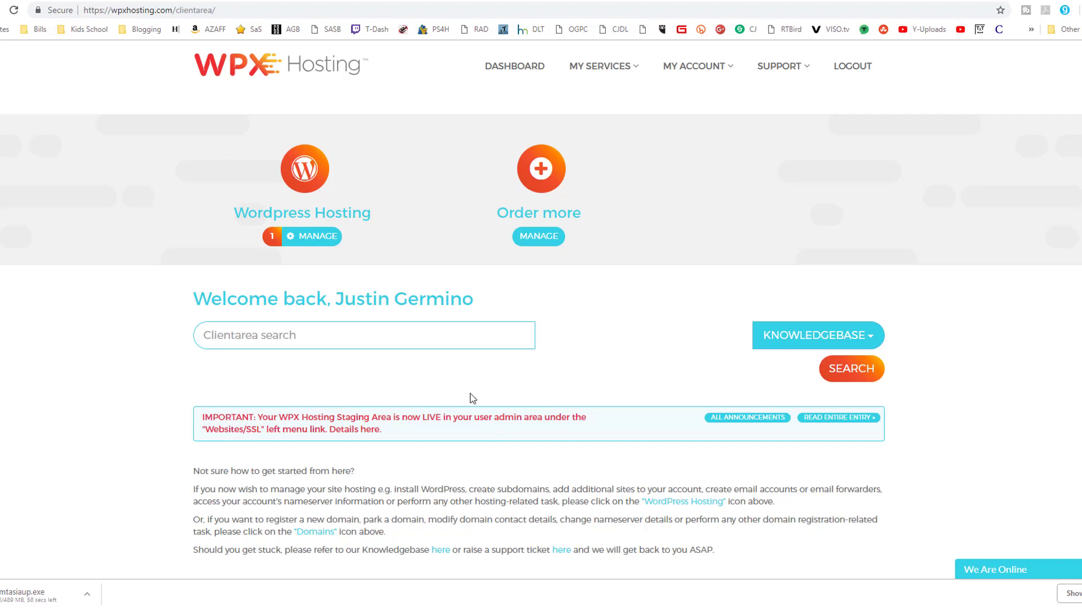
Open the WPX Cloud settings of the dragonblogger.com WordPress hosting service and review the service status of its domains.
click(315, 183)
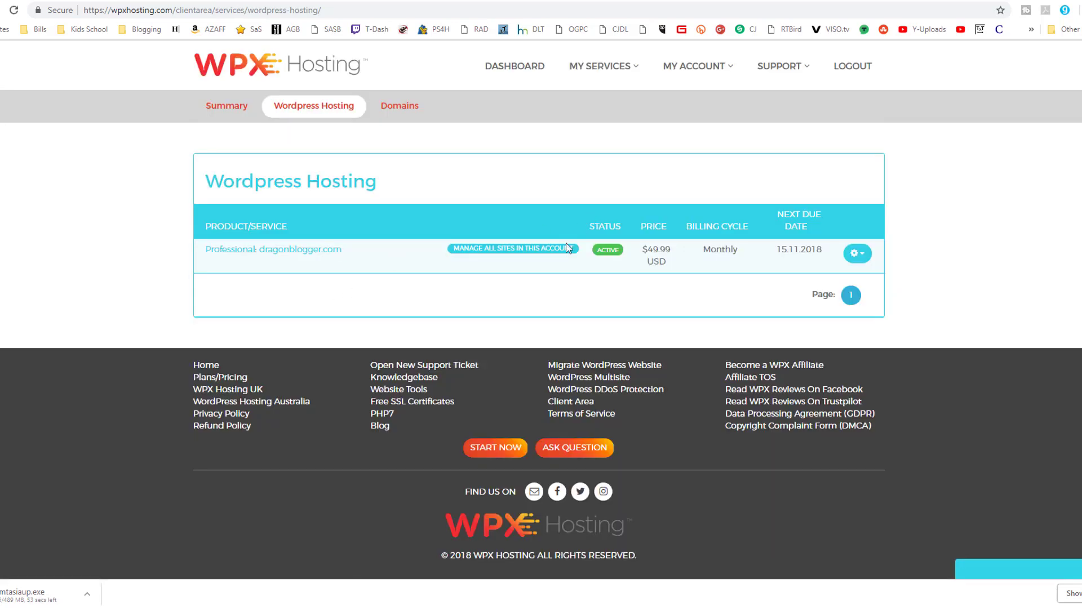
click(499, 258)
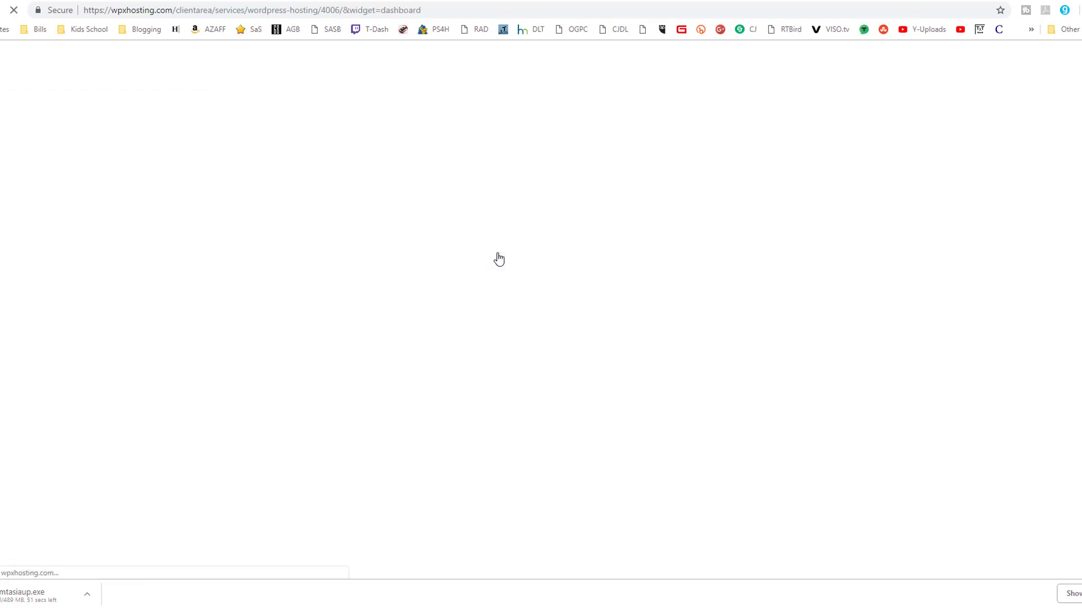
scroll(559, 246, down, 3)
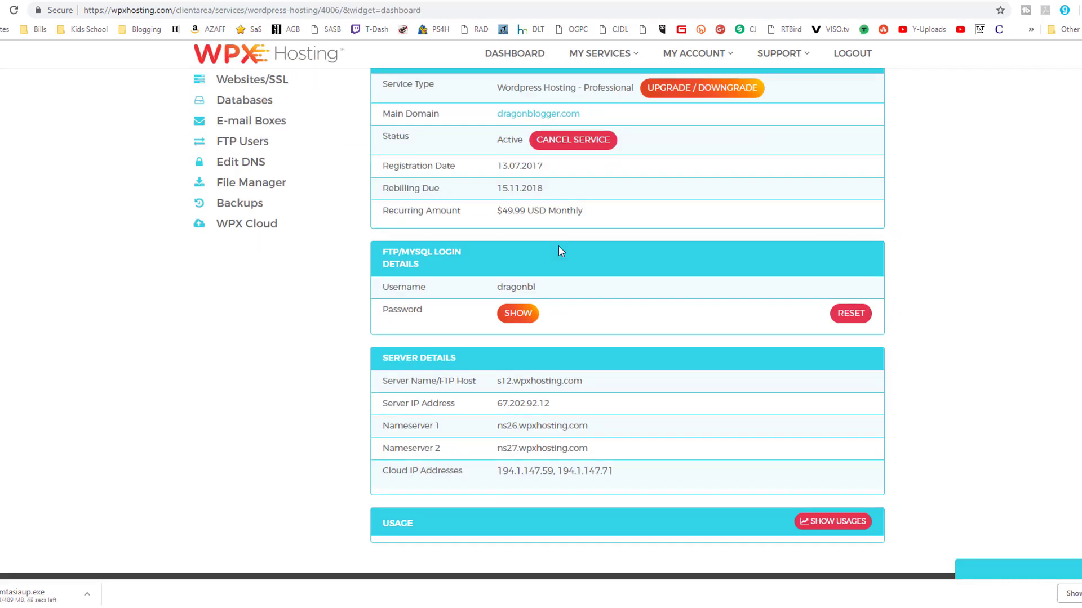
click(247, 225)
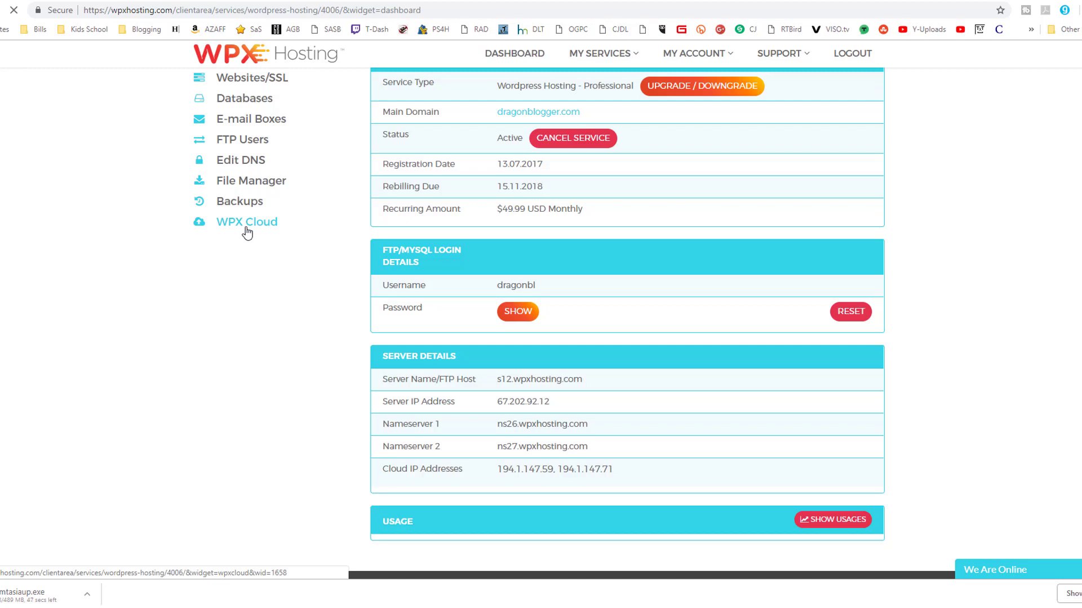
scroll(667, 209, down, 3)
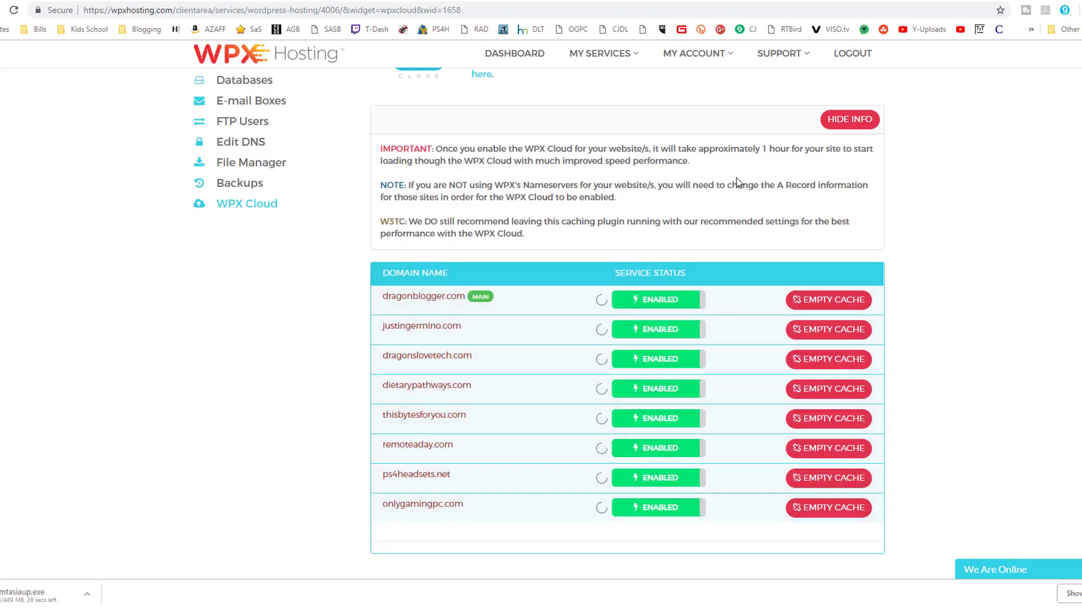
scroll(737, 182, down, 1)
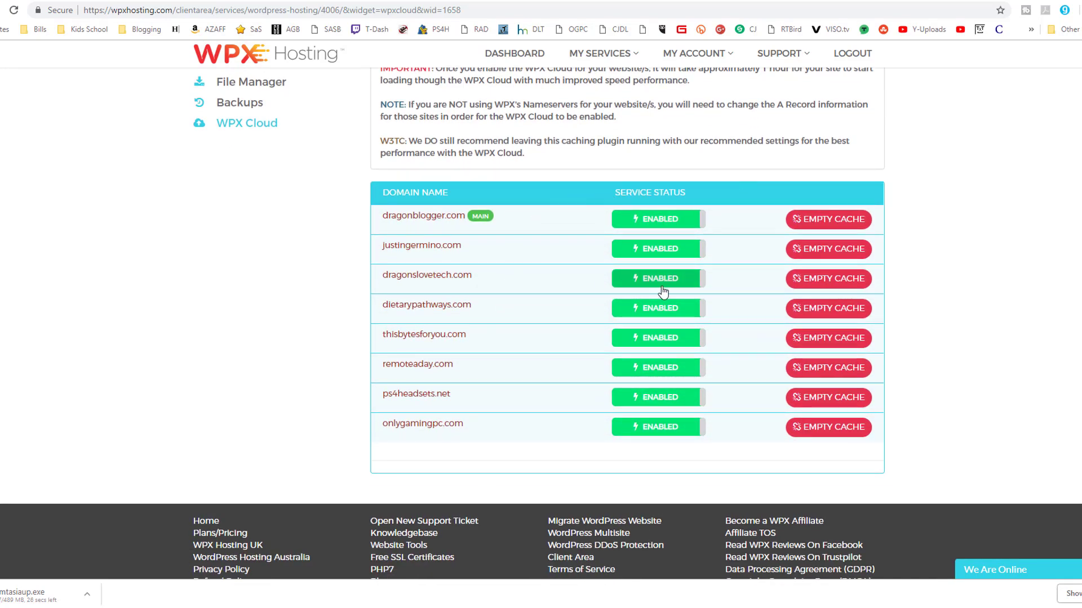
scroll(628, 291, up, 1)
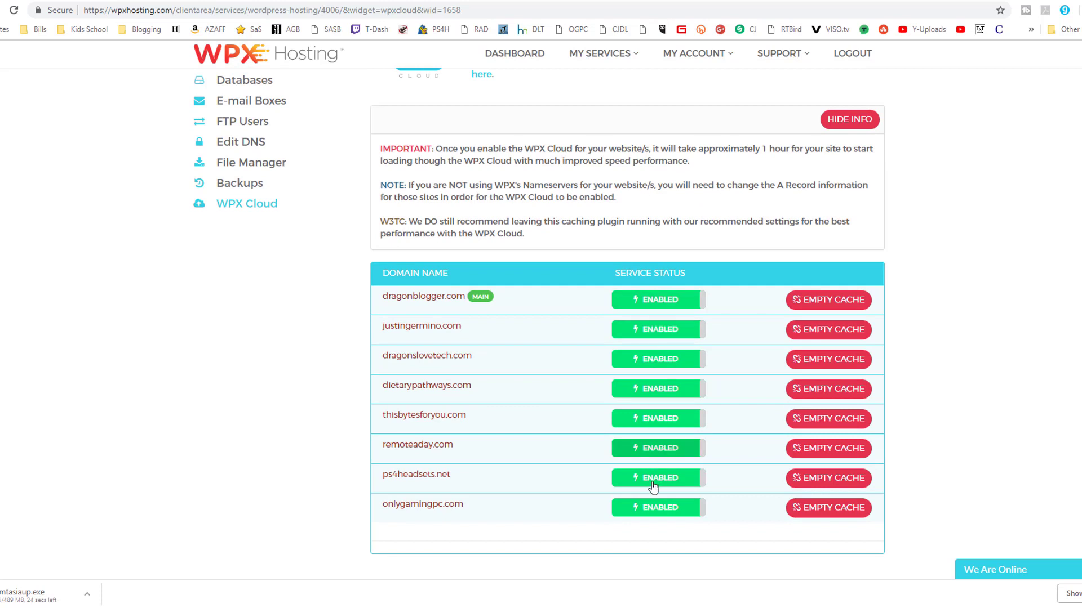
scroll(497, 485, down, 1)
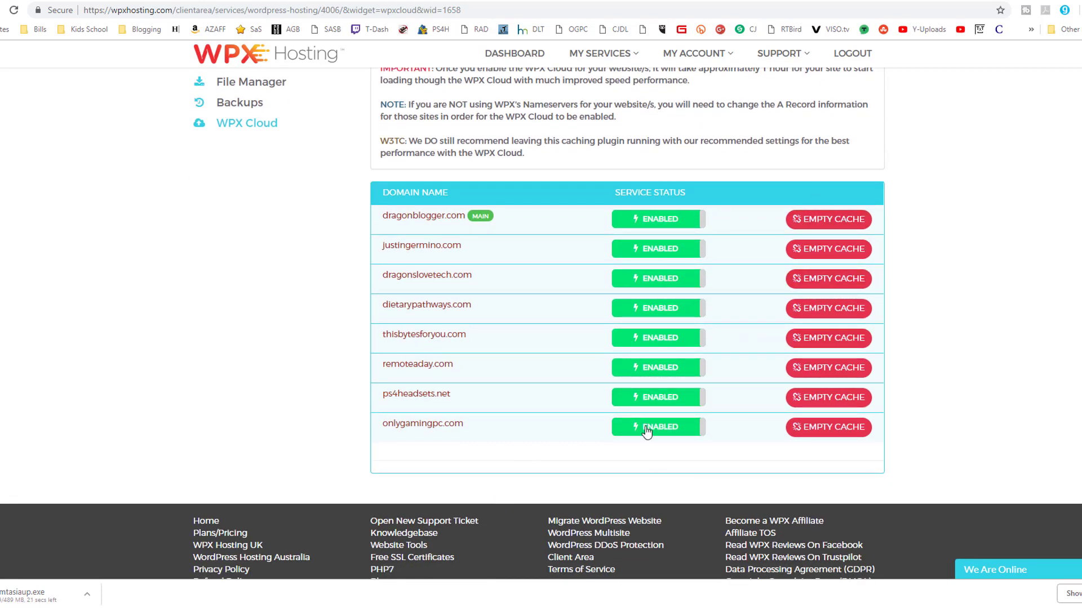
Try to disable WPX Cloud for dragonblogger.com and decline the confirmation.
click(658, 220)
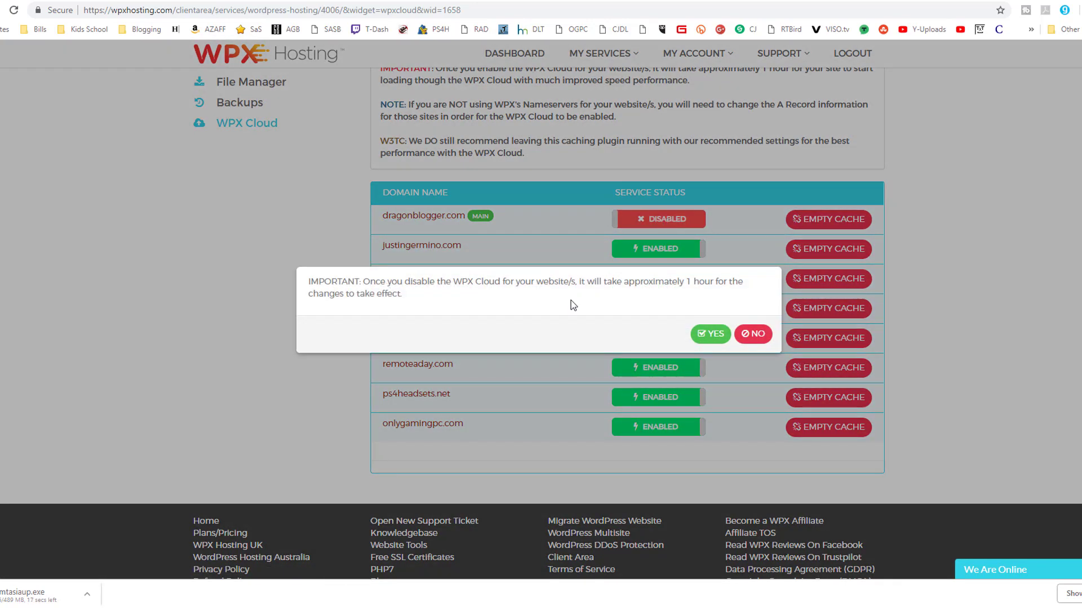
click(754, 334)
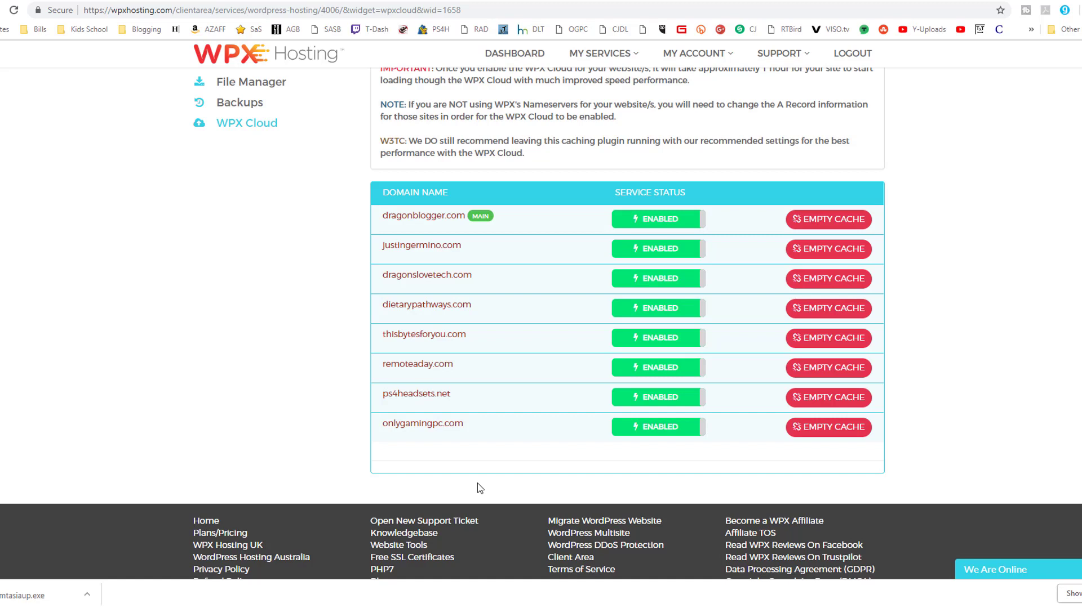
Open the Pingdom Website Speed Test at tools.pingdom.com in a new browser tab and activate its URL field.
key(ctrl+t)
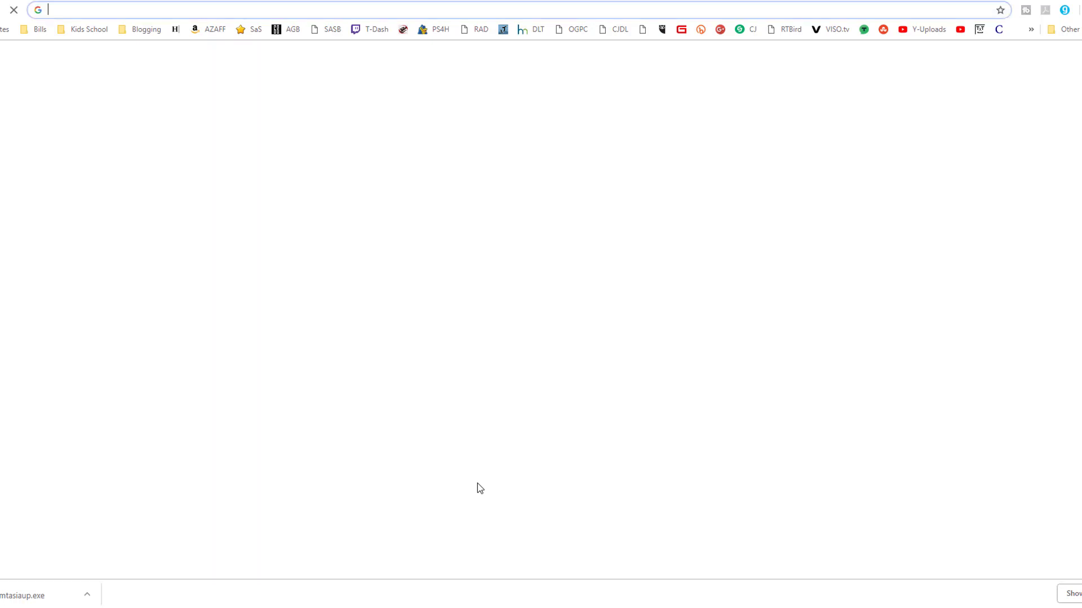
text(pinmg)
key(BackSpace)
key(BackSpace)
text(g)
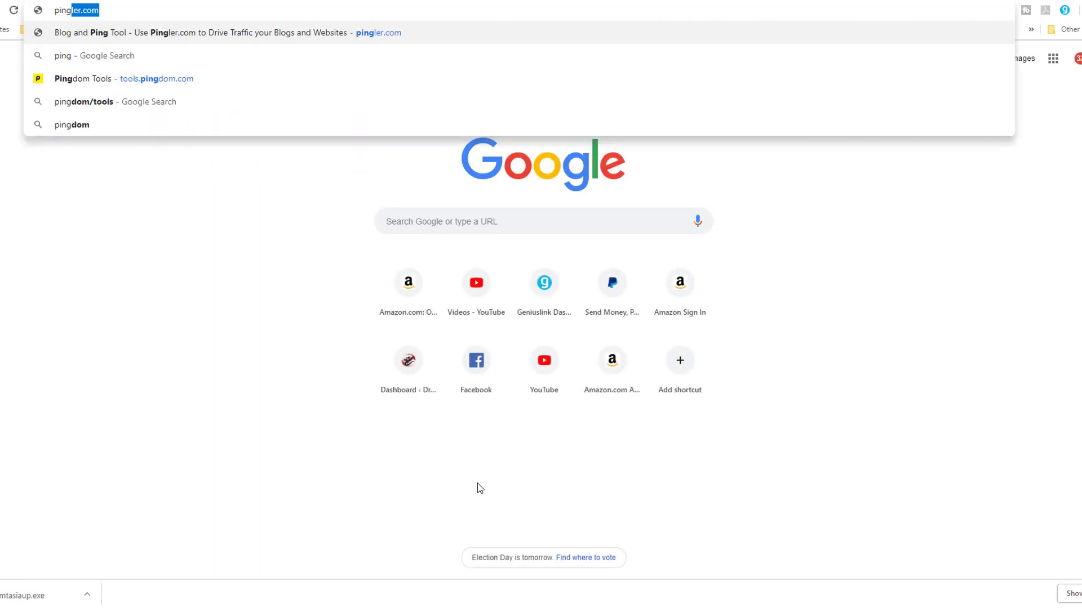
key(Down)
key(Down)
key(Return)
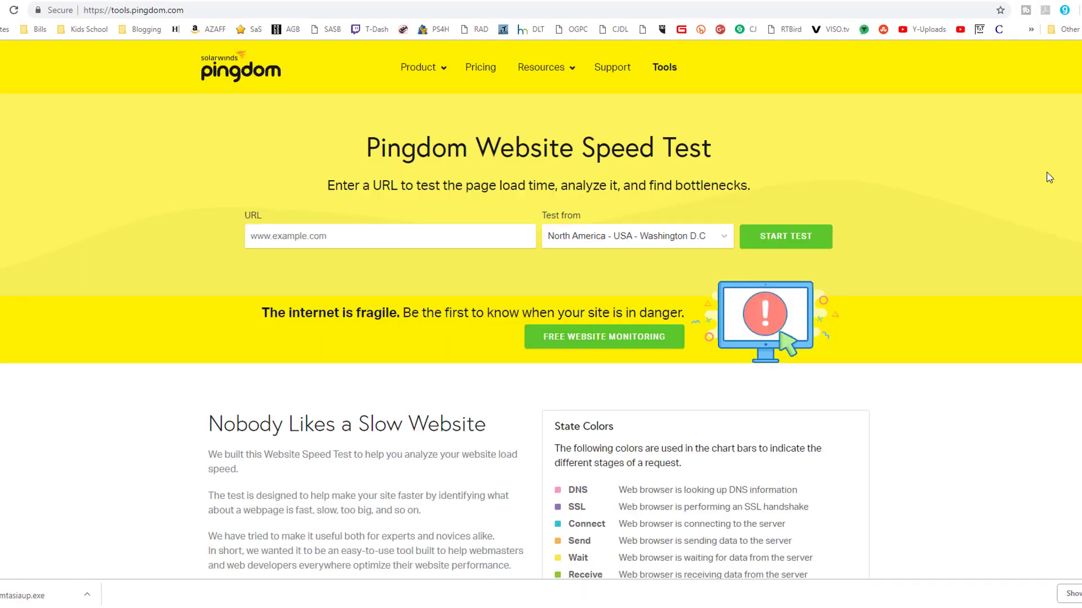
click(325, 236)
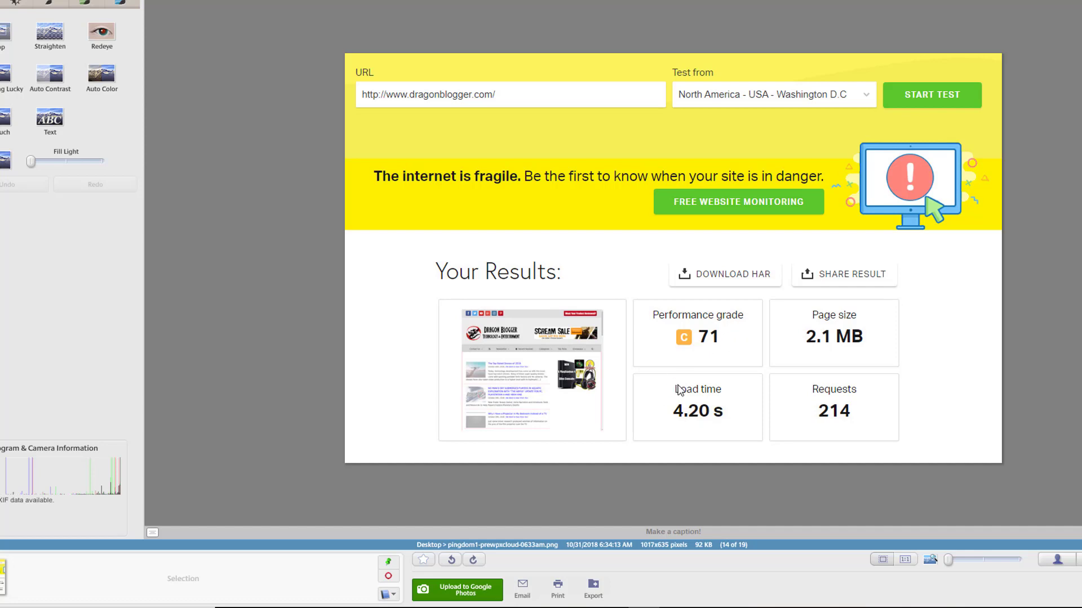
Compare the performance grade and load time in the saved pingdom1-prewpxcloud-0633am.png screenshot with the new Pingdom results.
scroll(736, 419, up, 3)
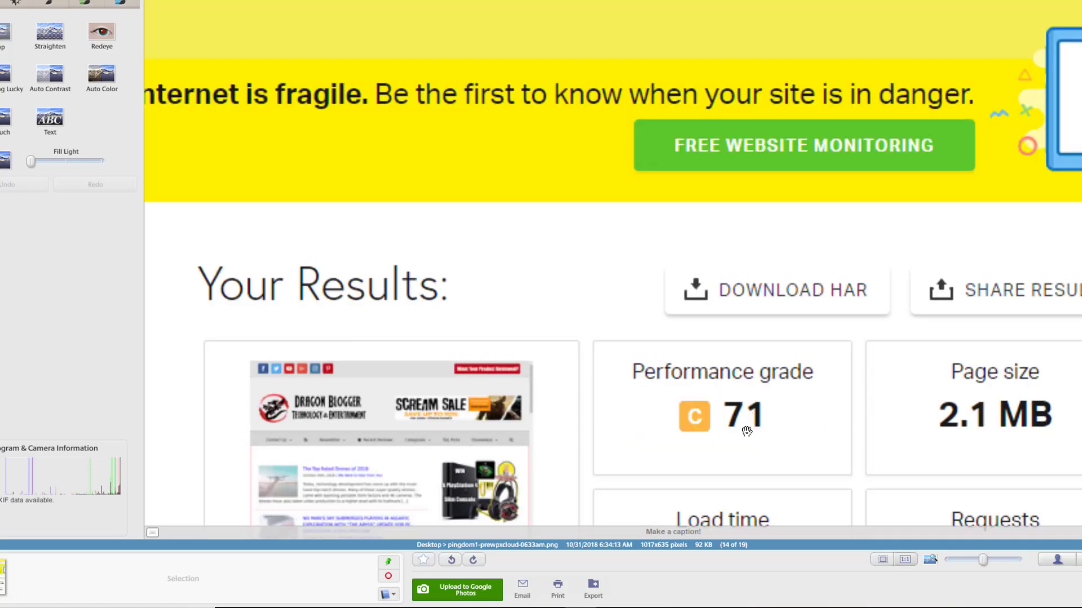
scroll(713, 385, down, 3)
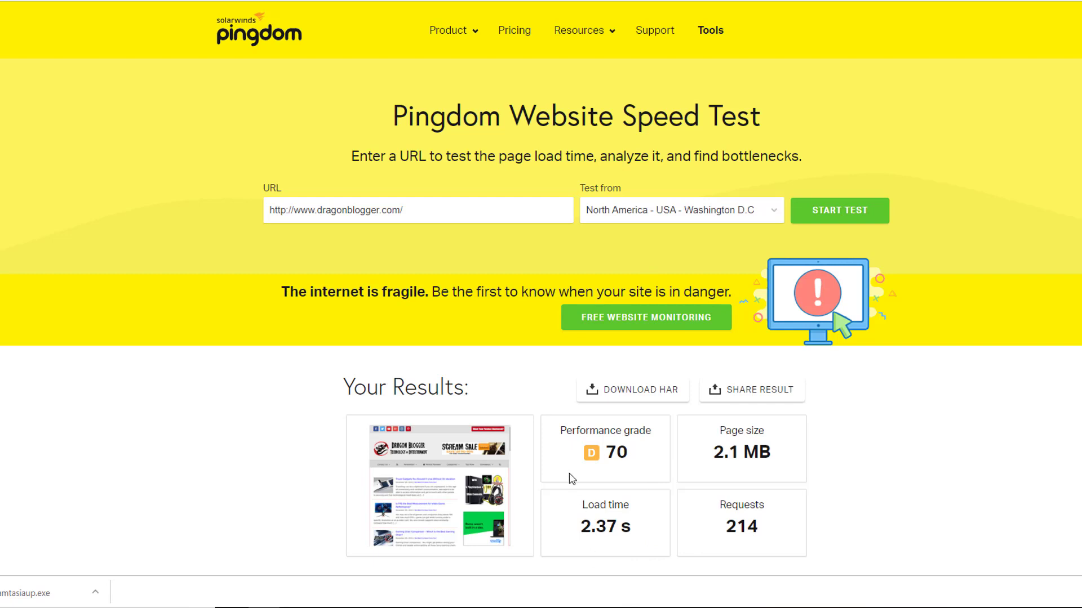
drag(577, 500, 645, 535)
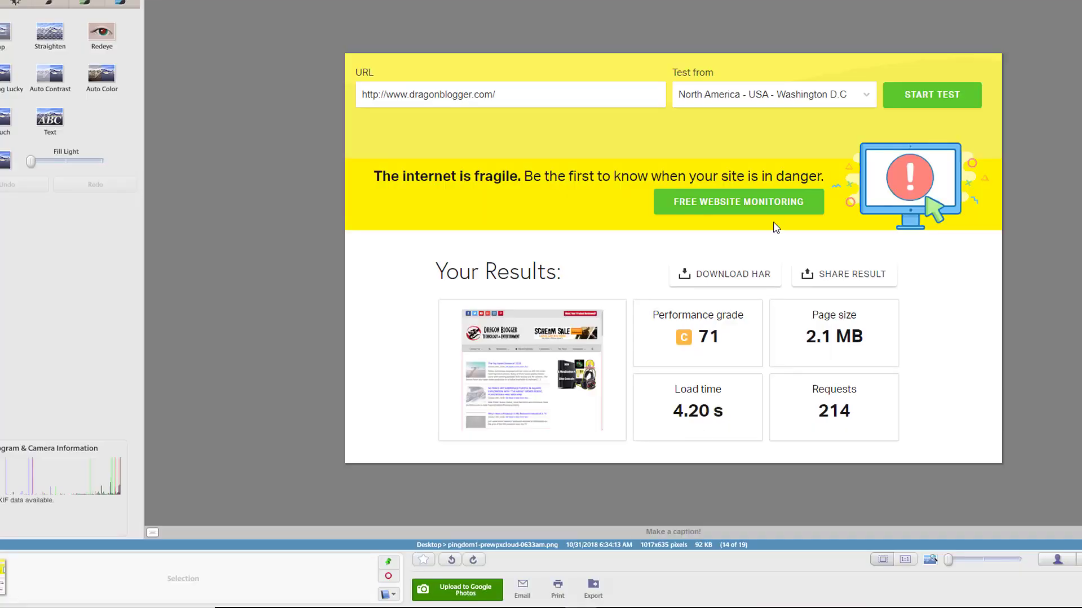
key(Right)
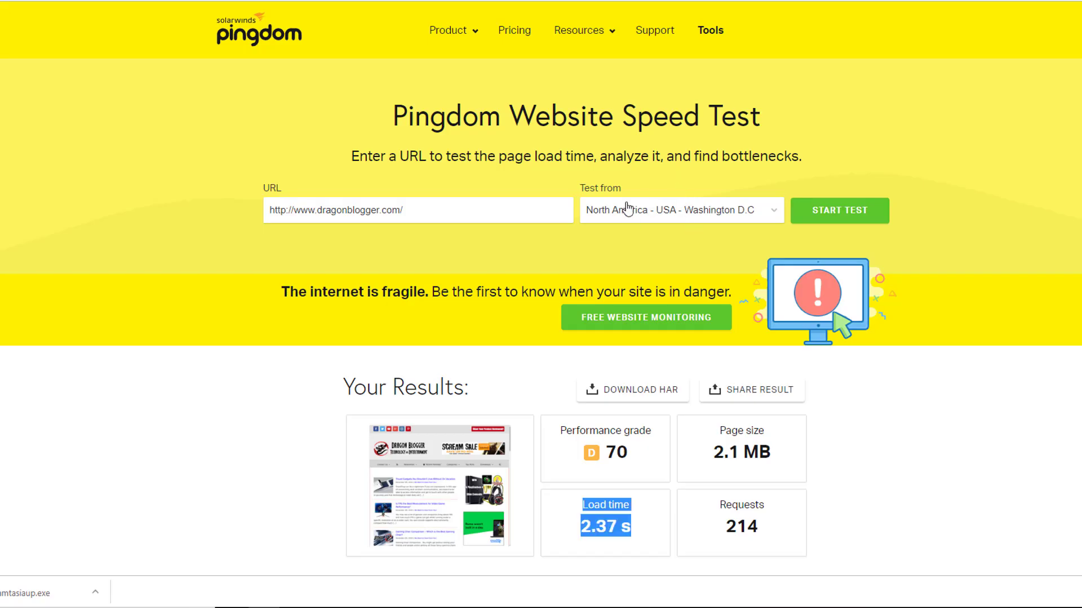
click(623, 210)
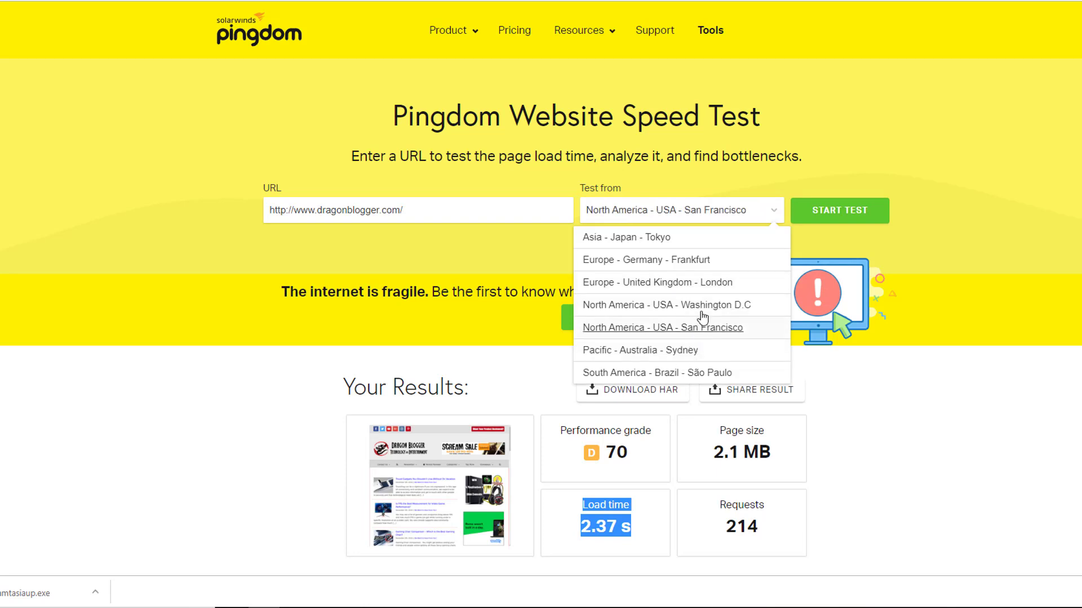
click(707, 283)
click(829, 215)
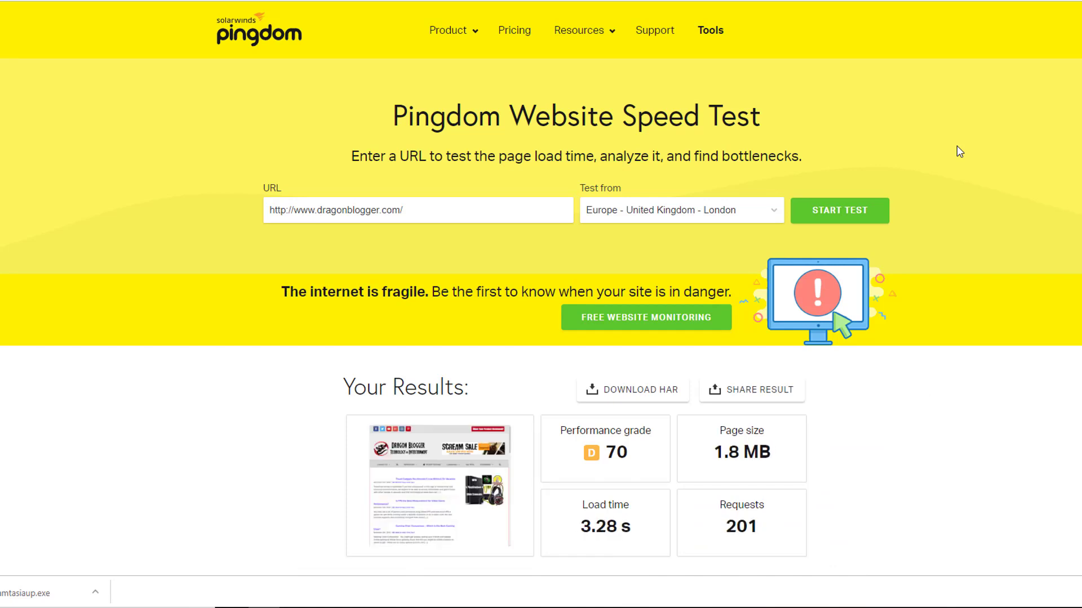
drag(641, 534, 579, 540)
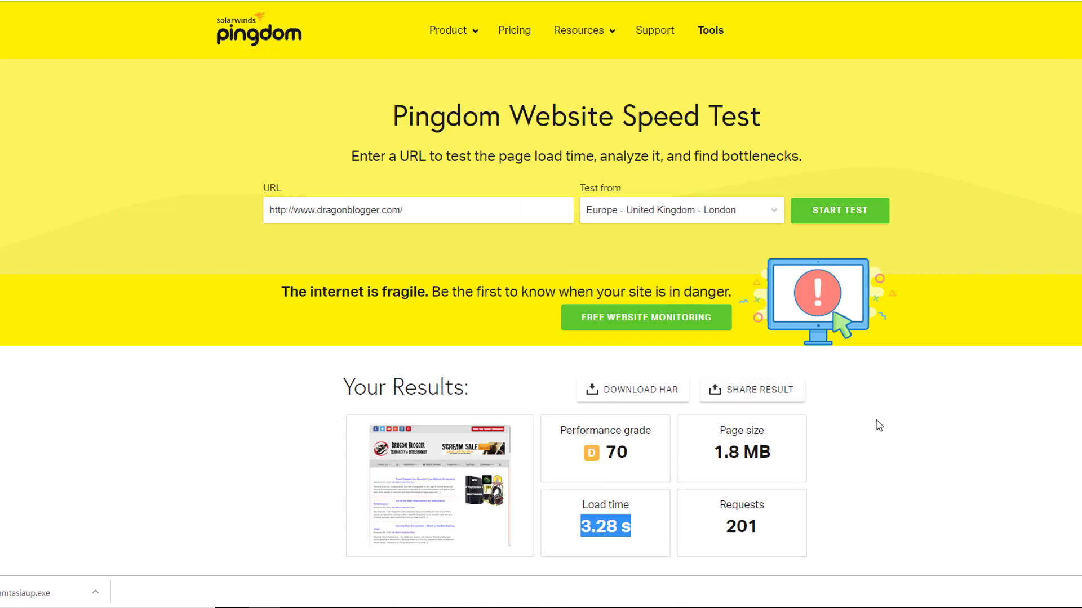
Return to the WPX Cloud page and review its CDN description, notes and list of domains.
click(839, 1)
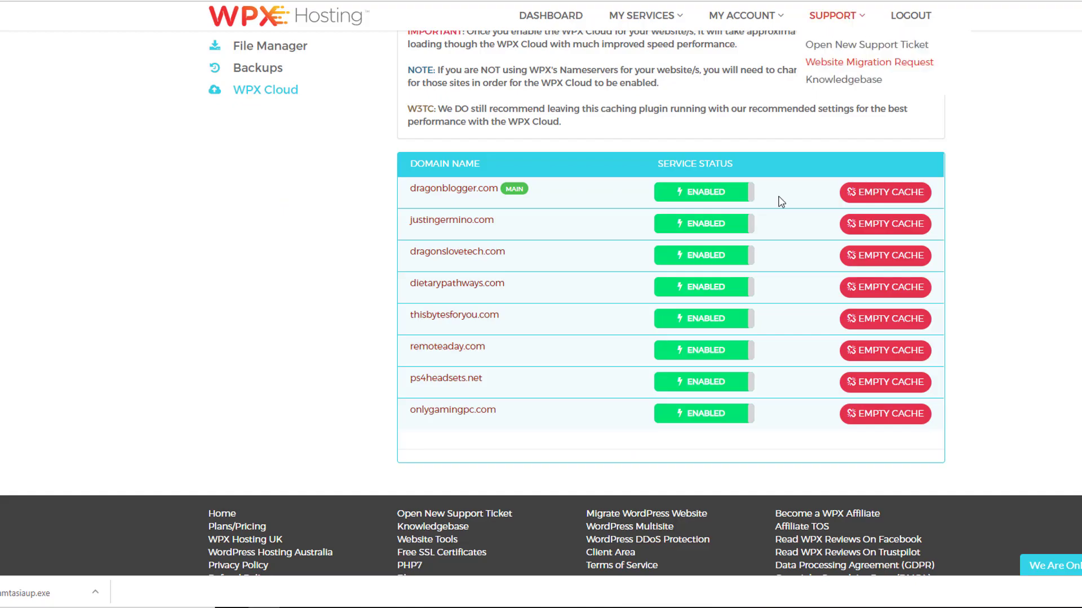
scroll(732, 465, up, 5)
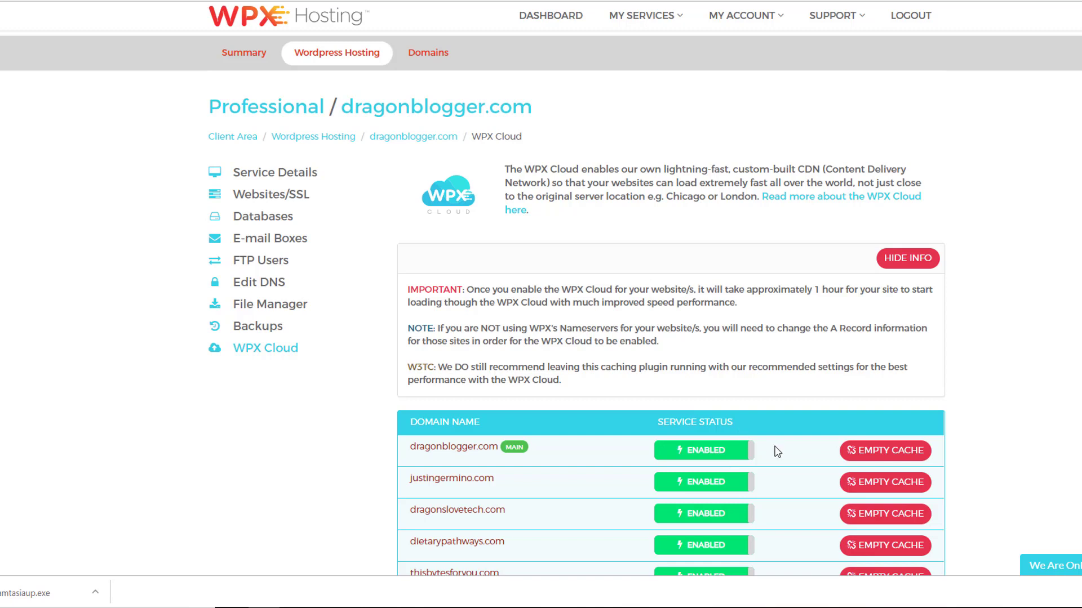
scroll(743, 332, down, 2)
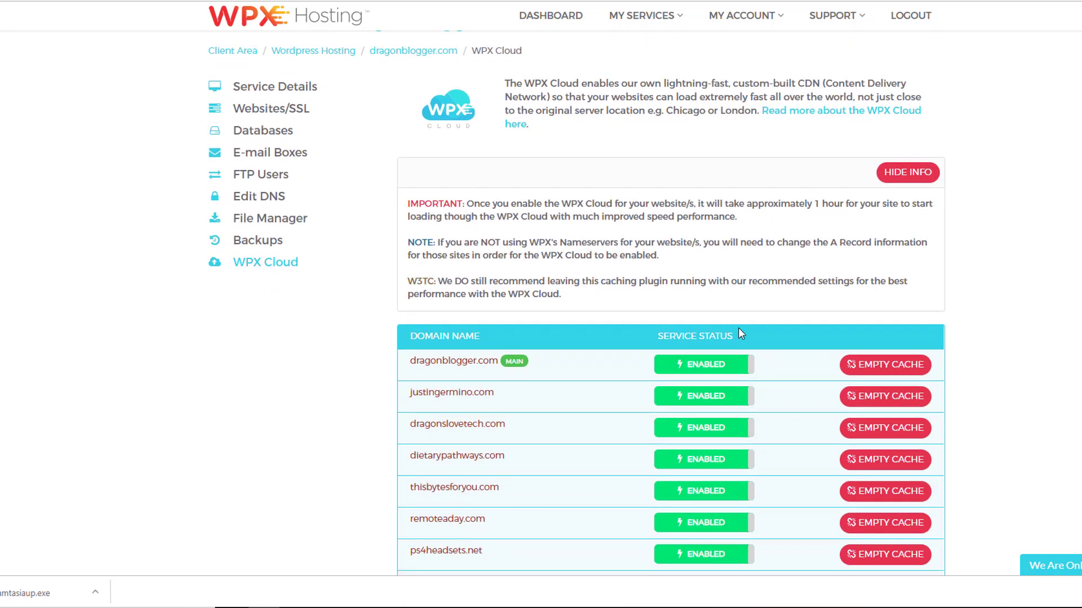
scroll(740, 333, down, 2)
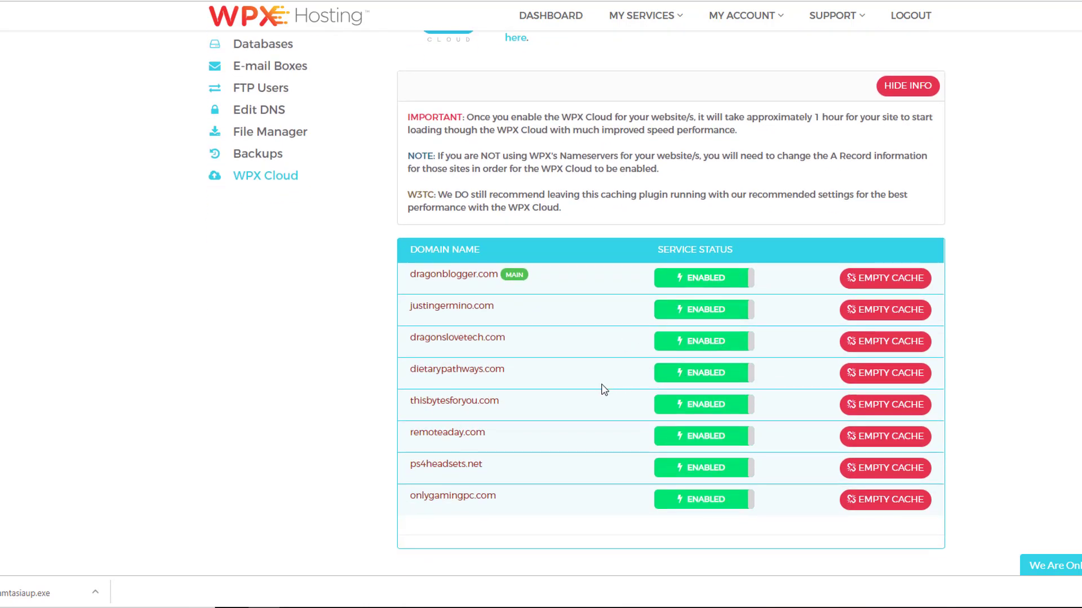
scroll(602, 386, up, 4)
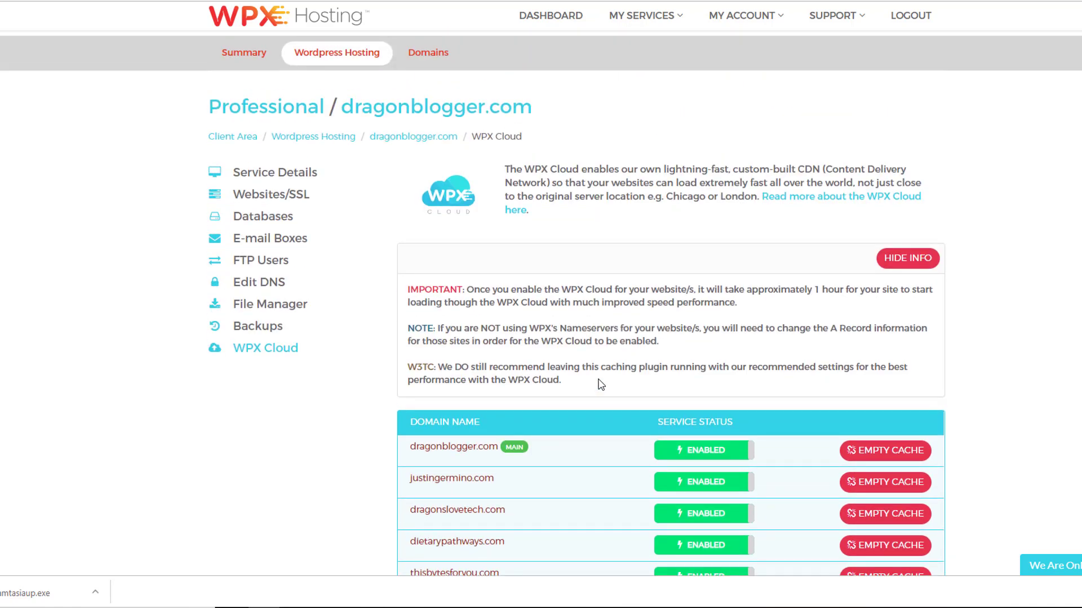
scroll(602, 385, down, 4)
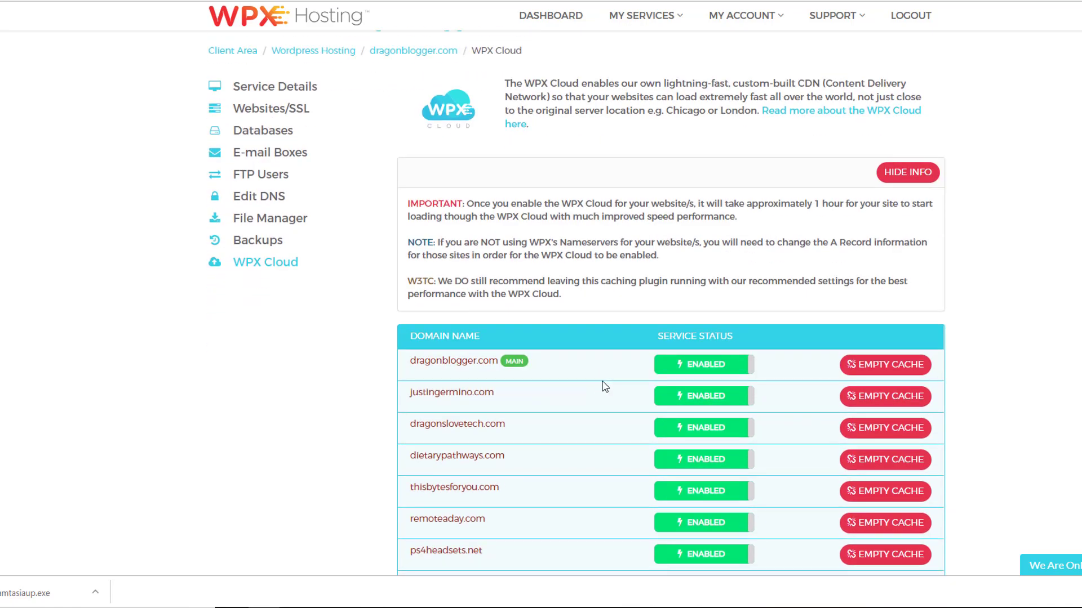